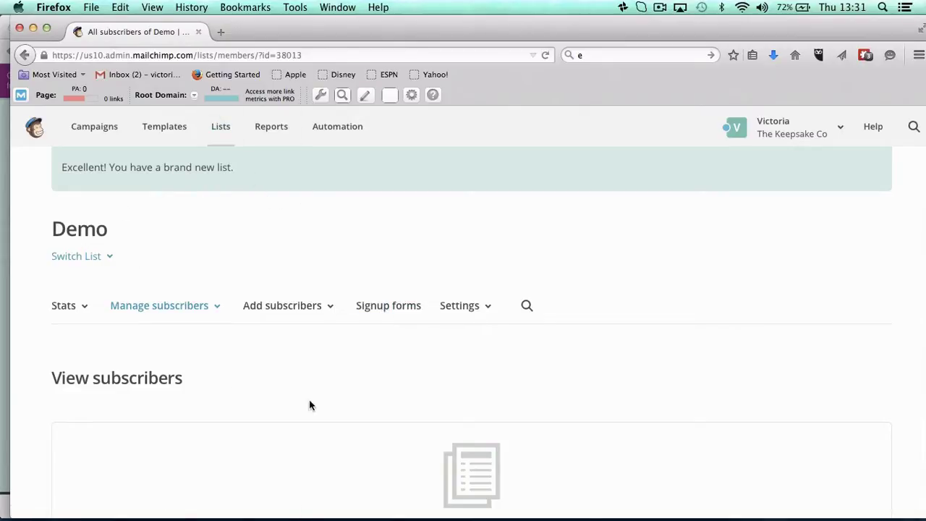
Step: Go to Lists, open the Demo list's Signup forms page and scroll to General forms
click(393, 311)
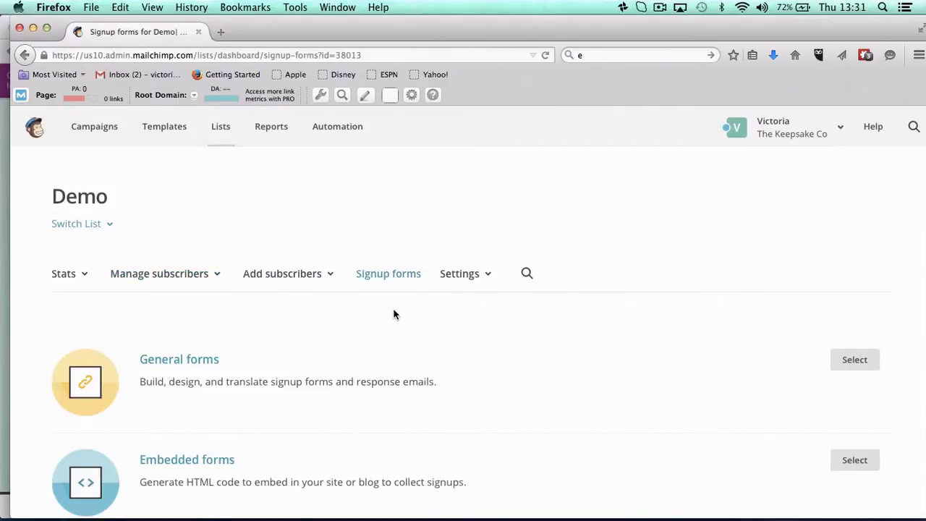
click(221, 127)
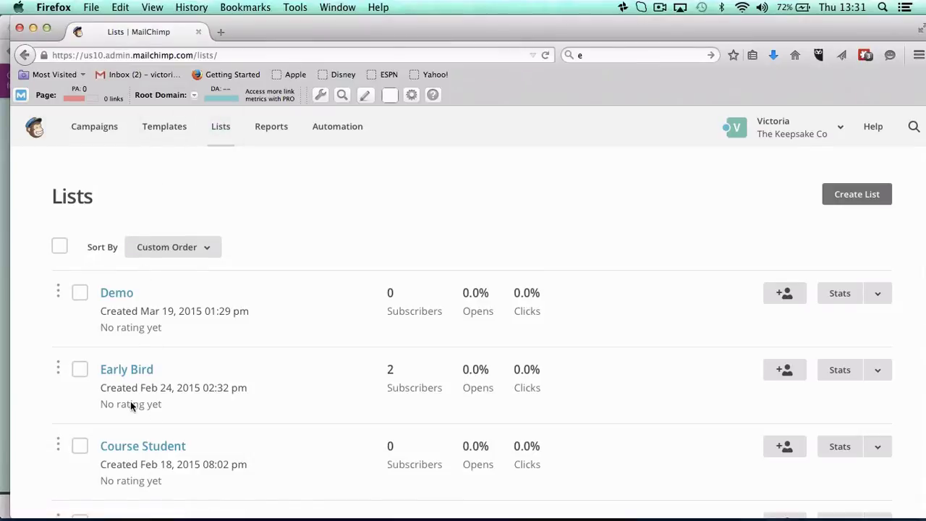
click(118, 297)
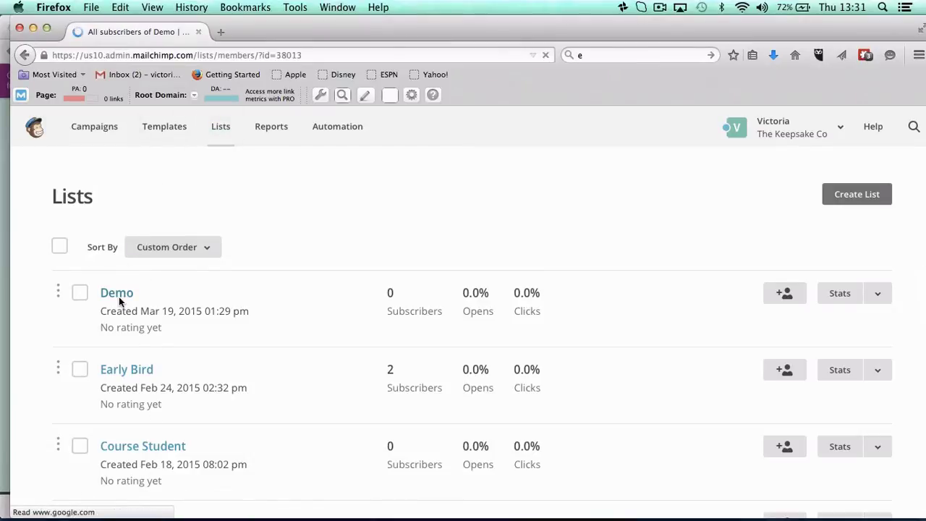
scroll(288, 398, down, 2)
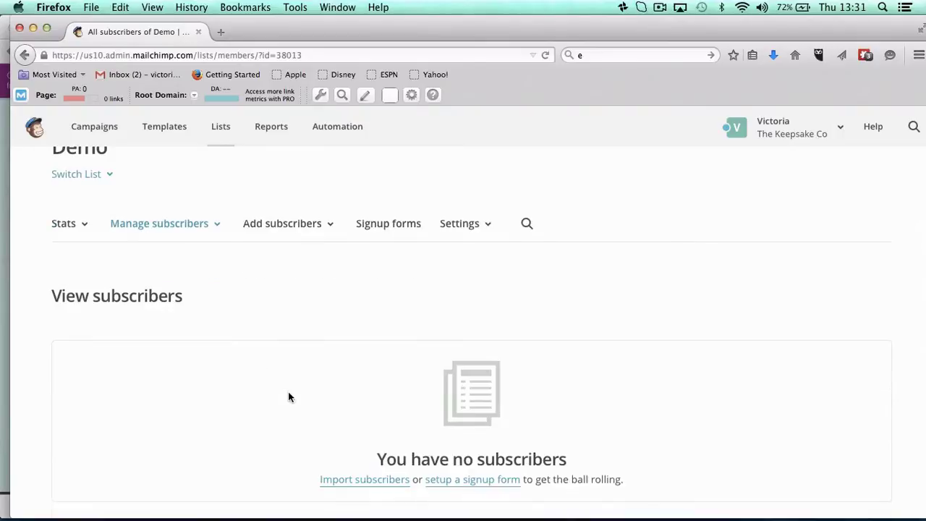
scroll(288, 397, up, 2)
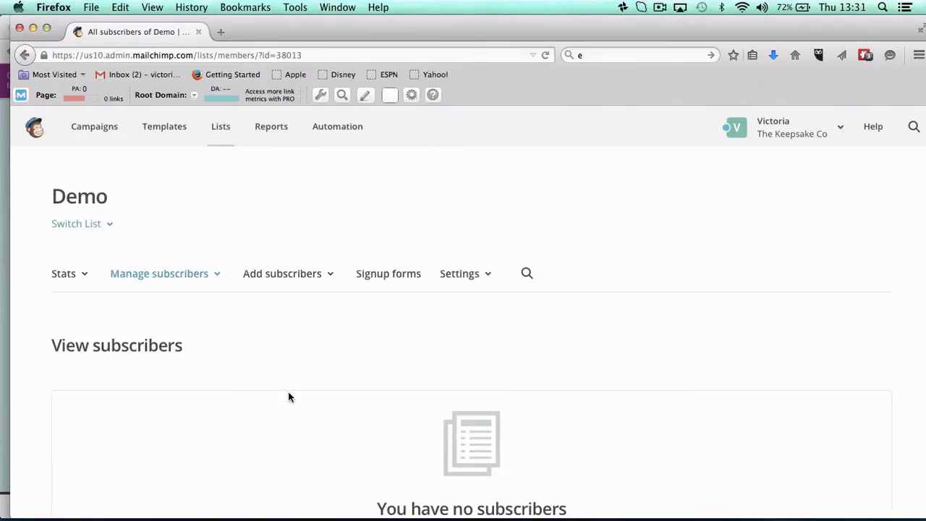
click(396, 282)
scroll(395, 284, down, 3)
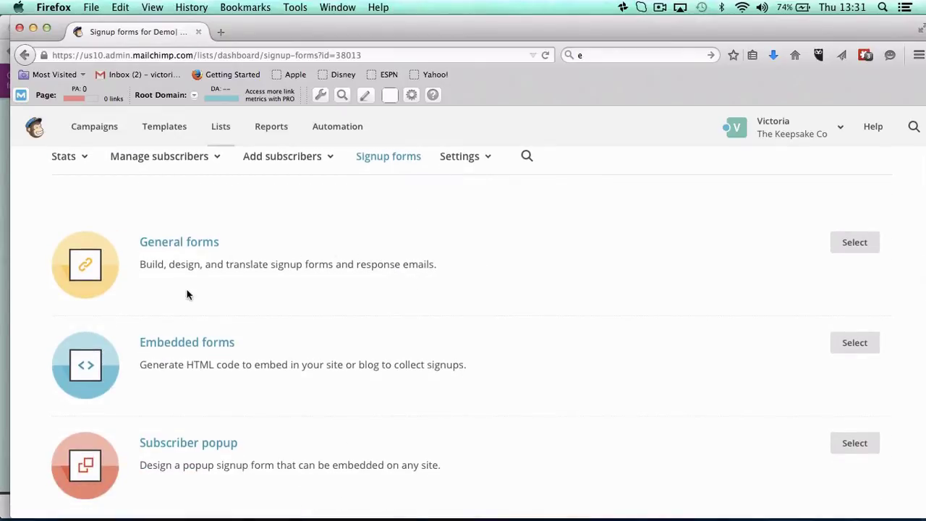
Step: Select General forms and scroll down to the form builder's Email Address field
click(854, 242)
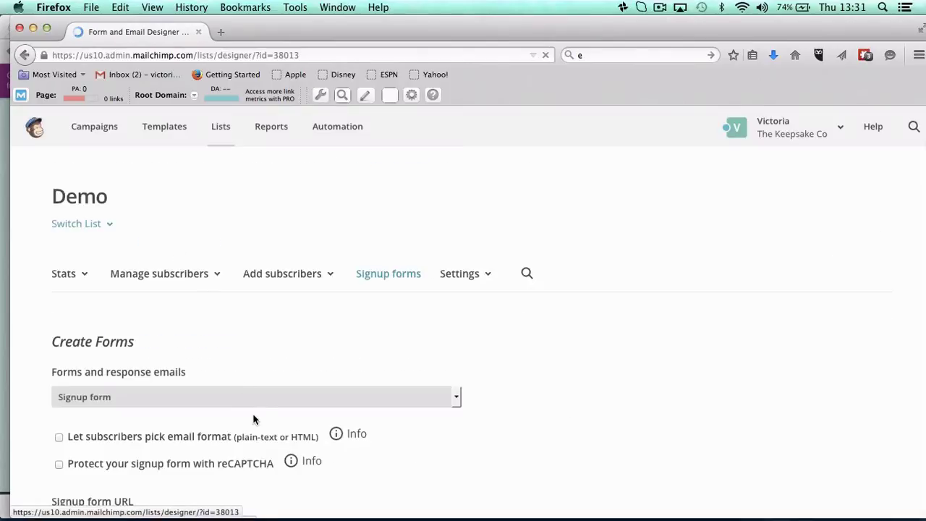
scroll(253, 419, down, 3)
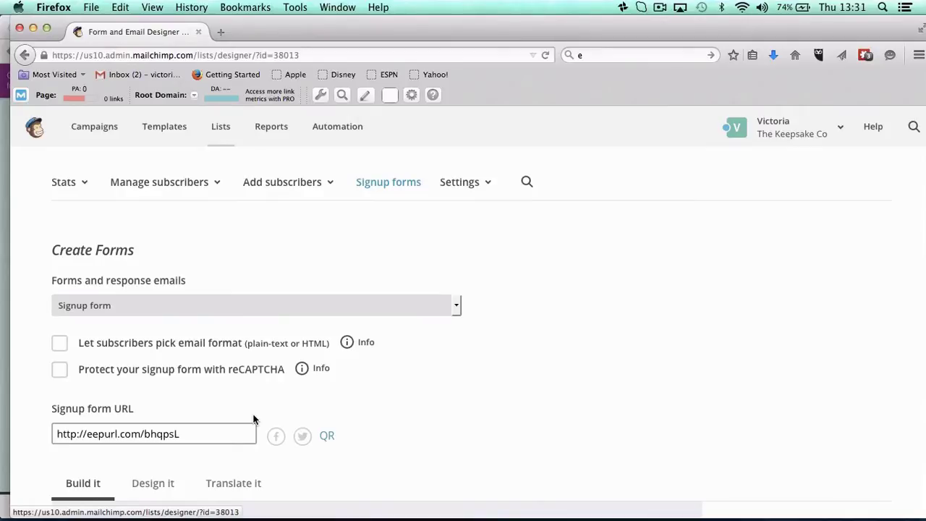
scroll(254, 419, down, 1)
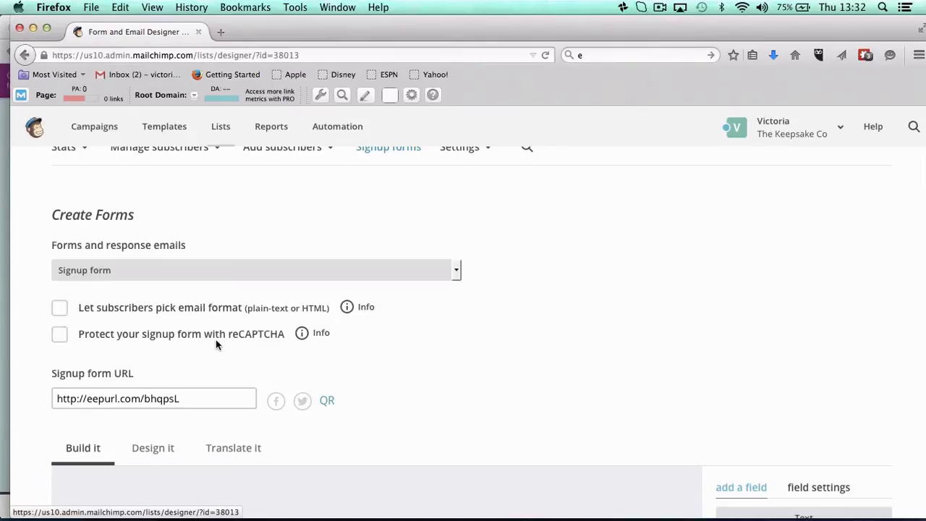
scroll(195, 376, down, 4)
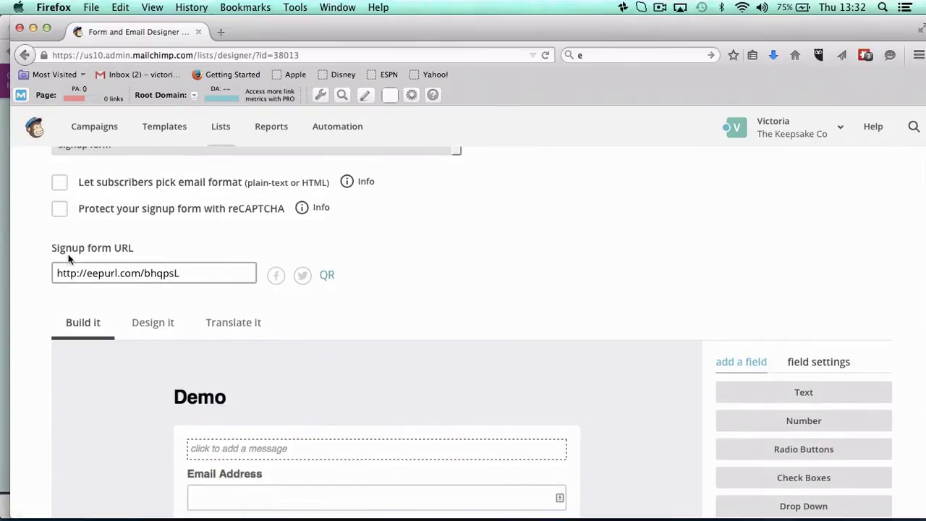
Step: Copy the signup form URL and load it in a new browser tab to view the live form
drag(203, 277, 57, 264)
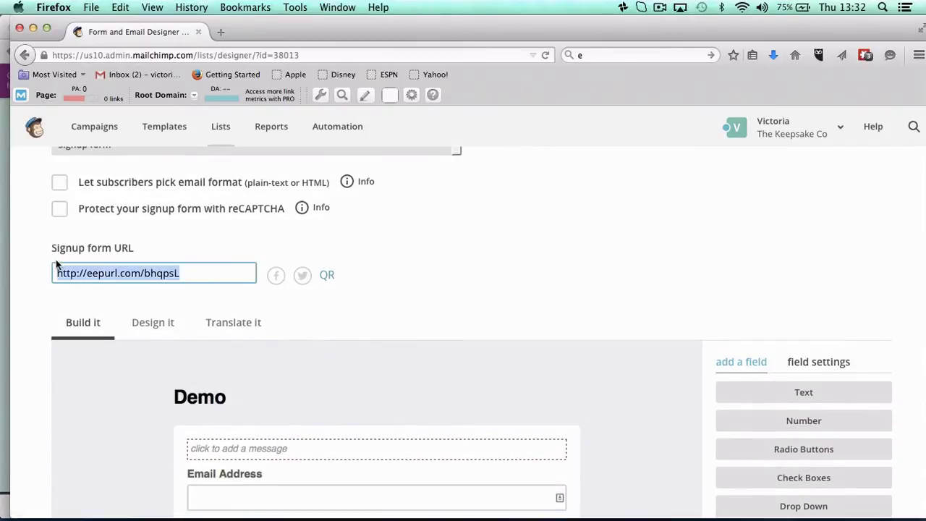
key(super+c)
text(c)
key(super+z)
click(224, 32)
key(super+v)
key(Return)
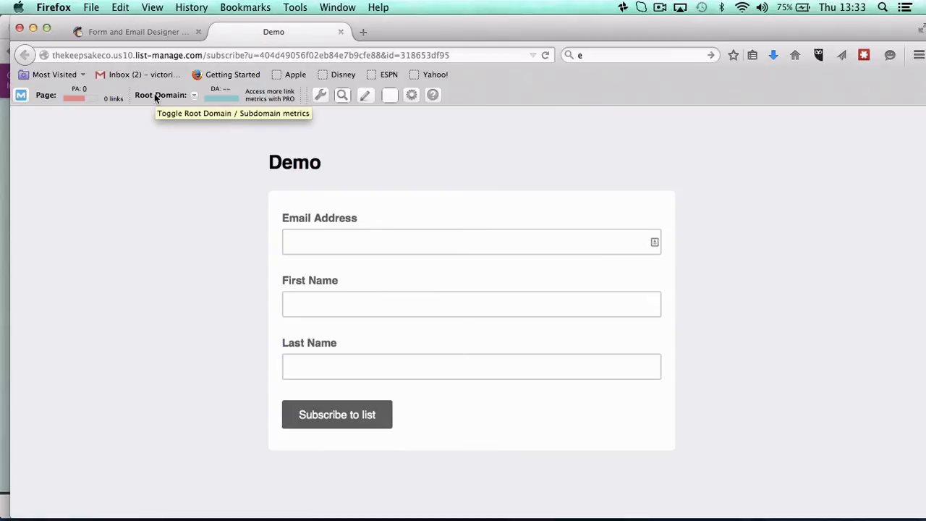
Step: Return to the Form and Email Designer and review the Build it panel's fields
click(116, 34)
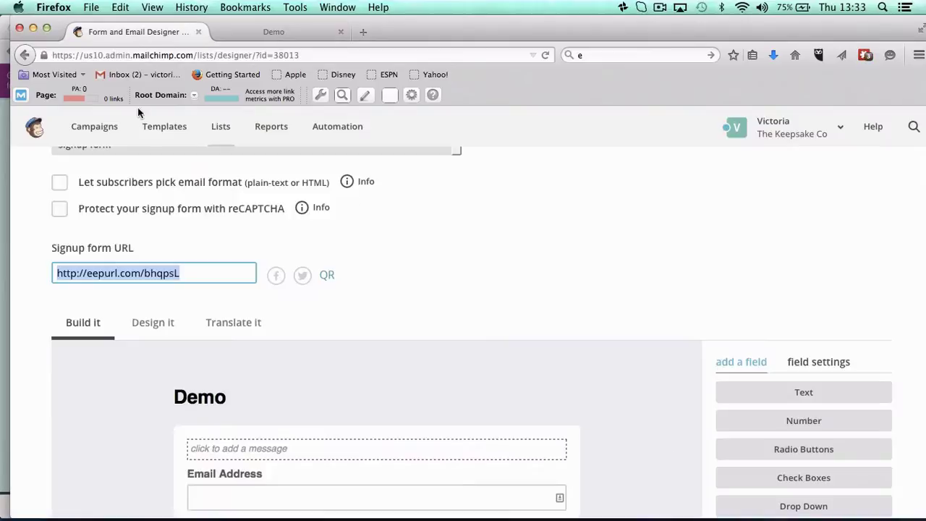
scroll(188, 310, down, 5)
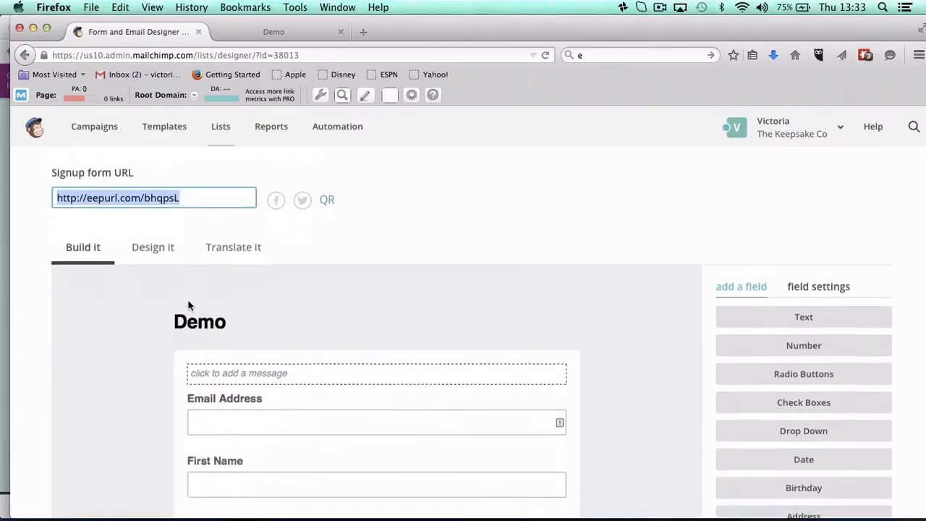
scroll(192, 304, up, 1)
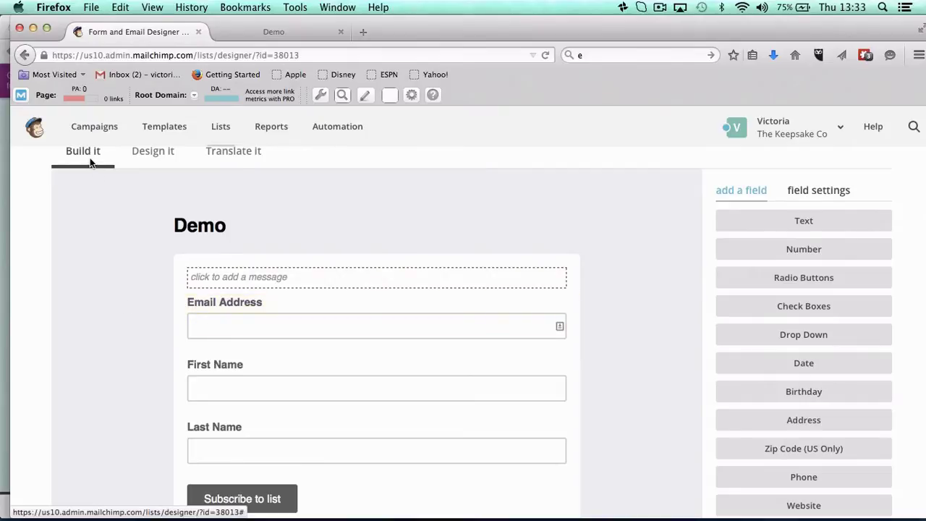
scroll(689, 404, down, 1)
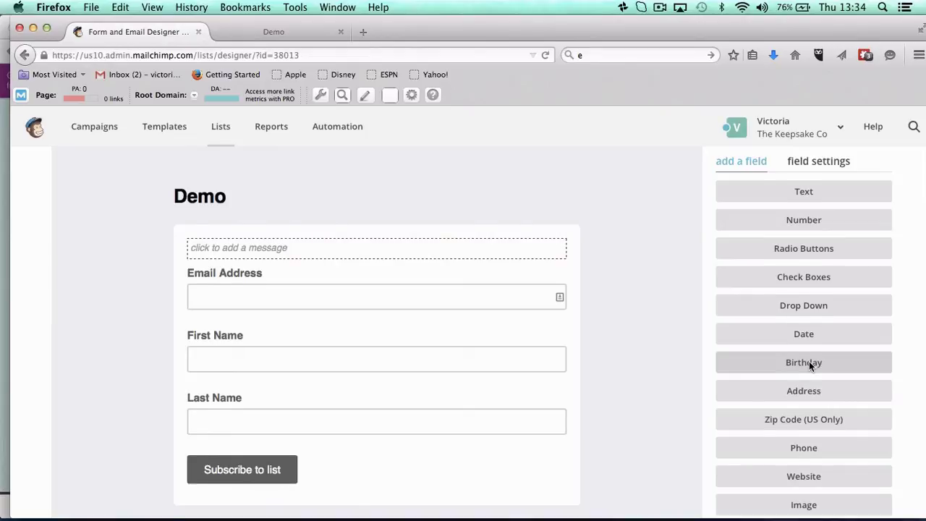
scroll(809, 361, down, 2)
scroll(809, 361, up, 2)
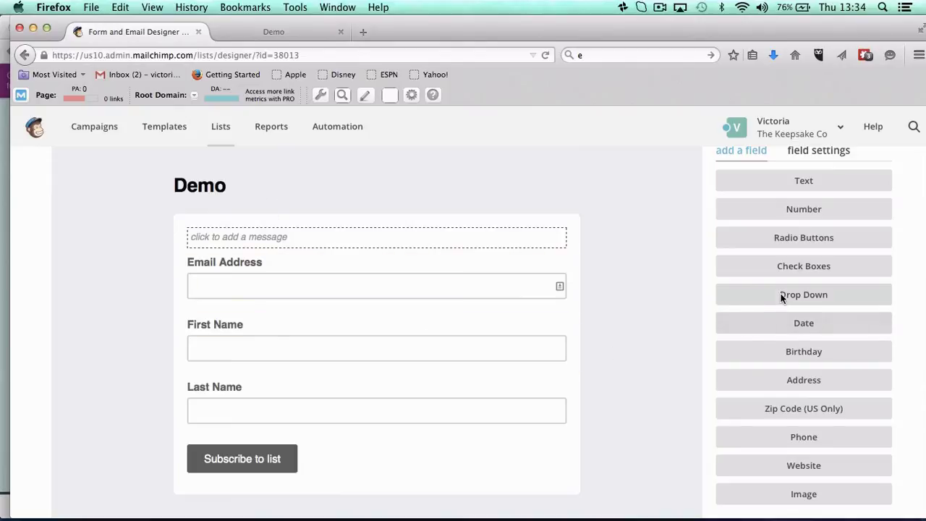
click(797, 351)
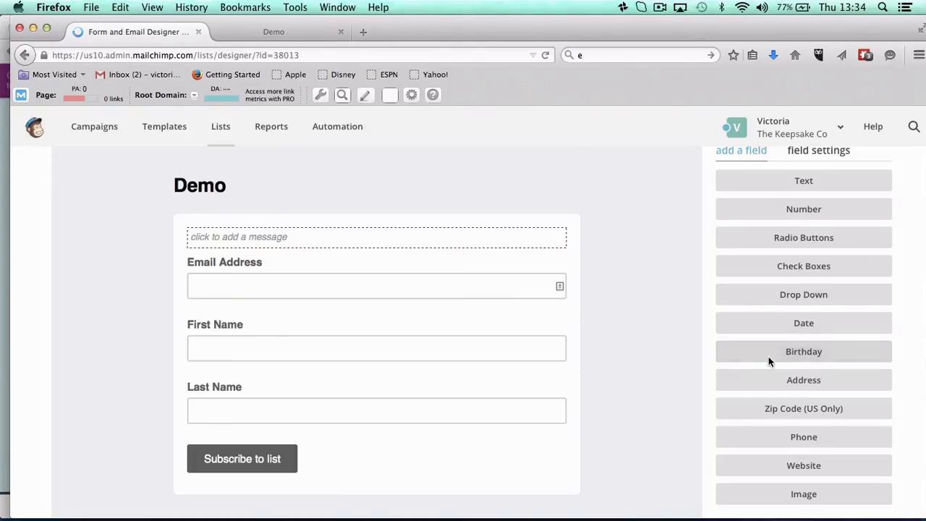
drag(762, 412, 715, 172)
scroll(658, 389, down, 3)
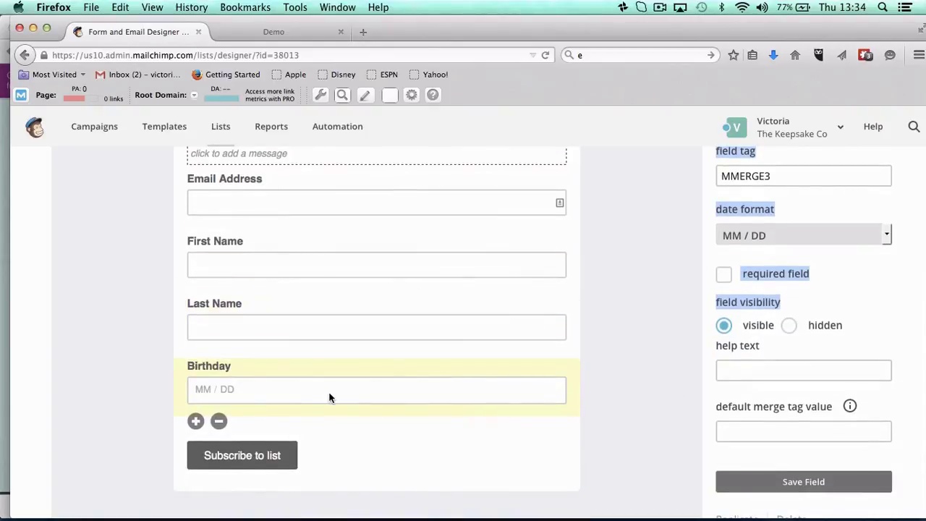
click(219, 422)
click(353, 326)
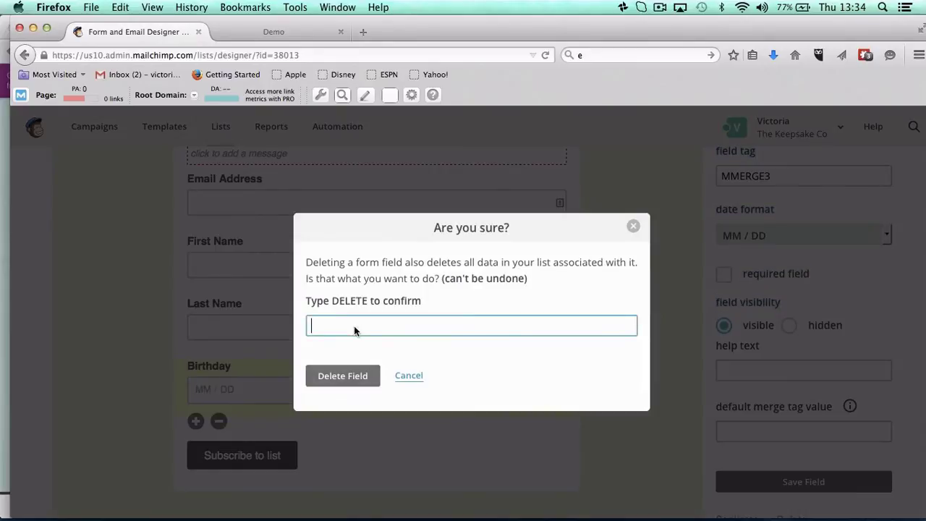
text(DELETE)
click(353, 382)
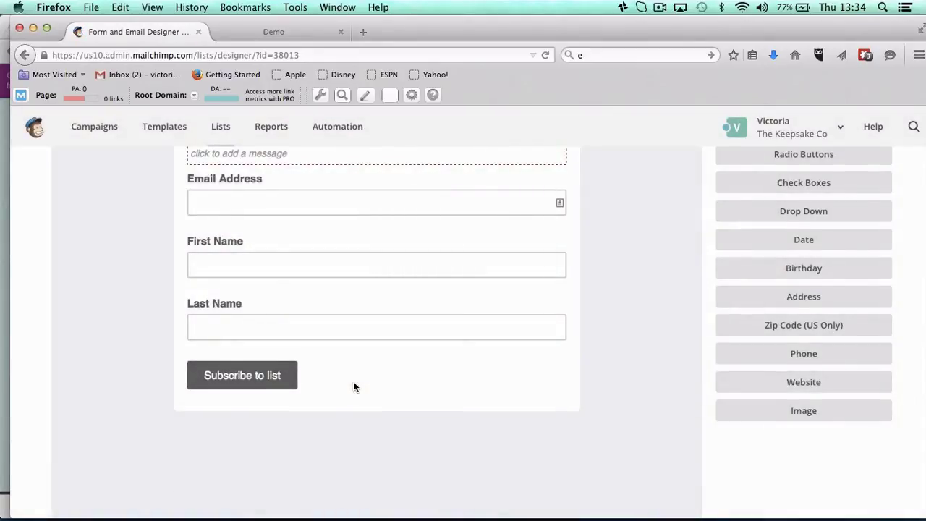
Step: Replace the Demo header with 'Request Information Please fill in the form below for more info'
scroll(353, 381, up, 4)
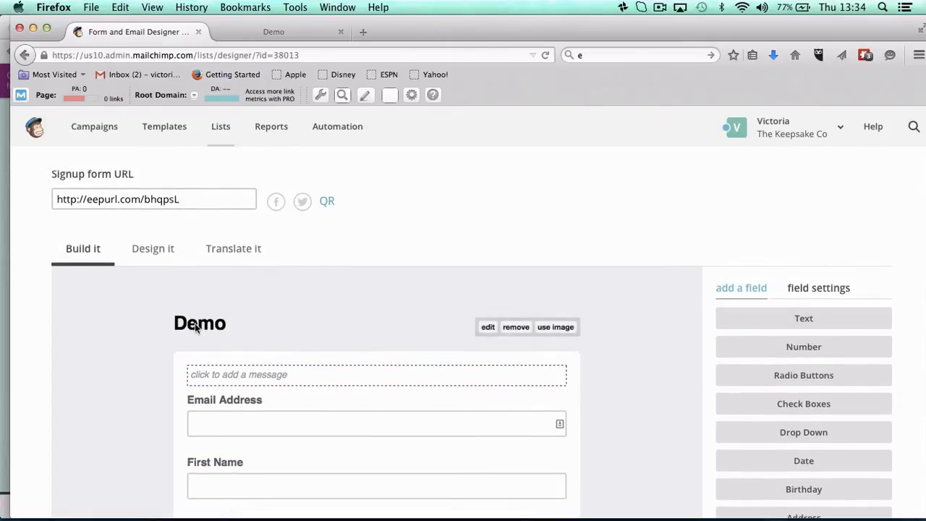
click(487, 326)
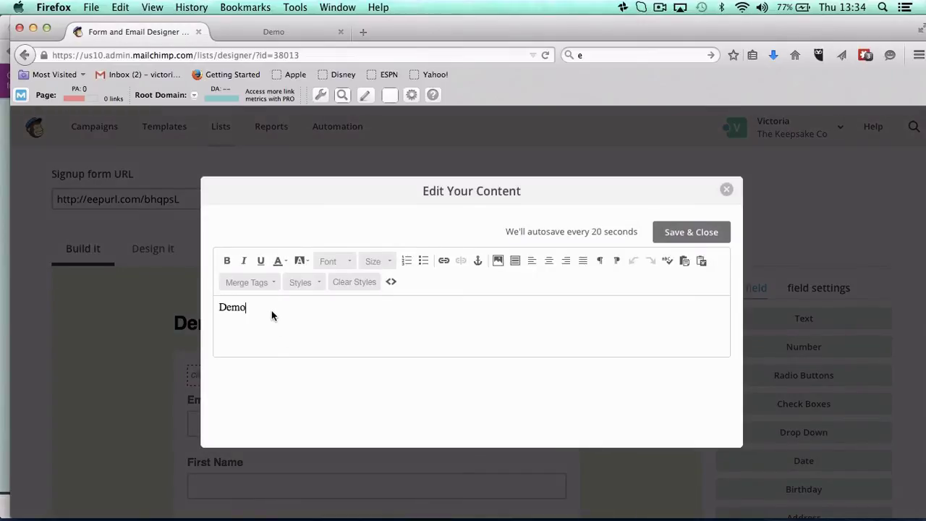
key(BackSpace)
key(BackSpace)
key(BackSpace)
key(BackSpace)
text(Request Information Please fi)
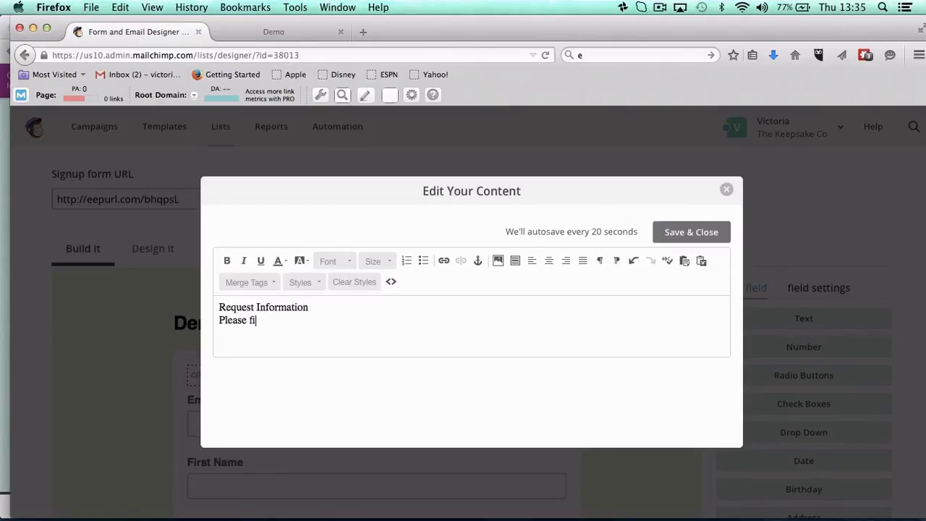
text(ll in the form below for mre)
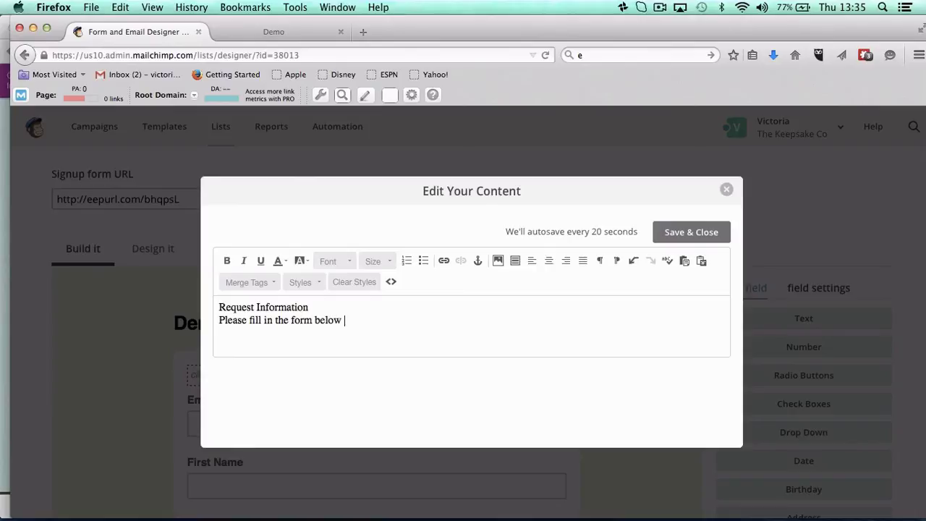
key(BackSpace)
key(BackSpace)
text(ore i)
key(BackSpace)
text(info)
Step: Make the 'Request Information' heading red
click(277, 260)
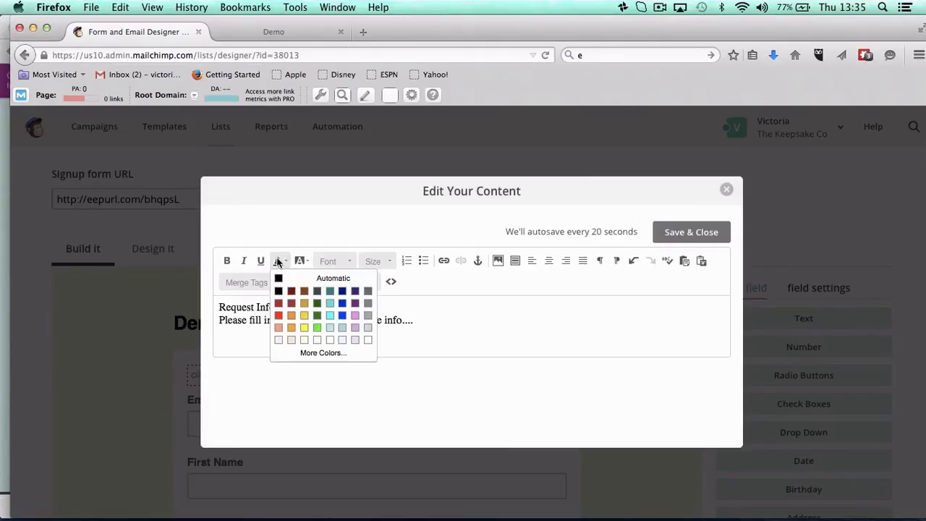
drag(310, 308, 209, 315)
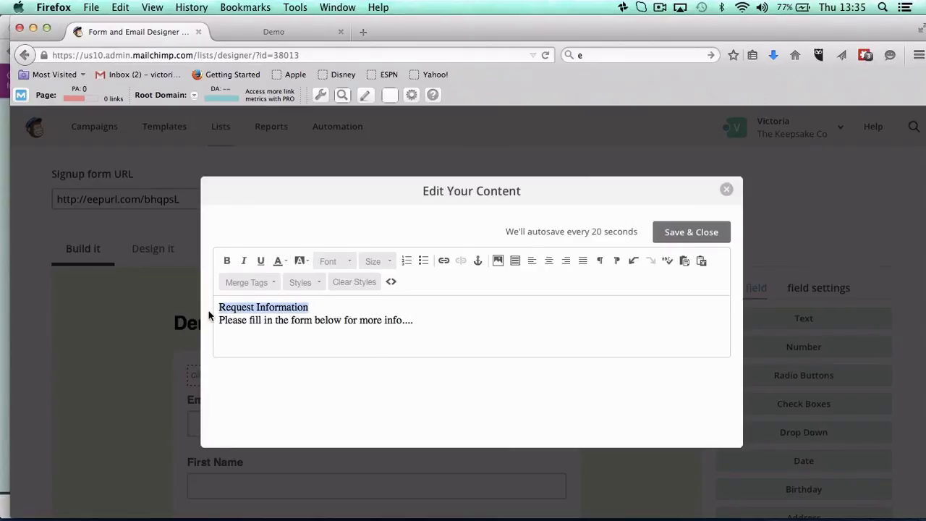
click(282, 262)
click(278, 315)
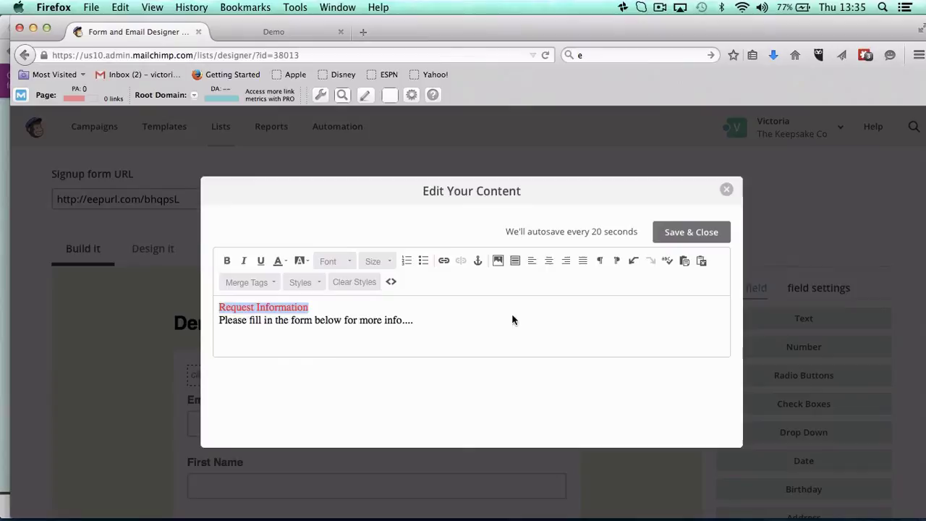
Step: Save the header, then add and save the form message 'Please fill in form below'
click(687, 231)
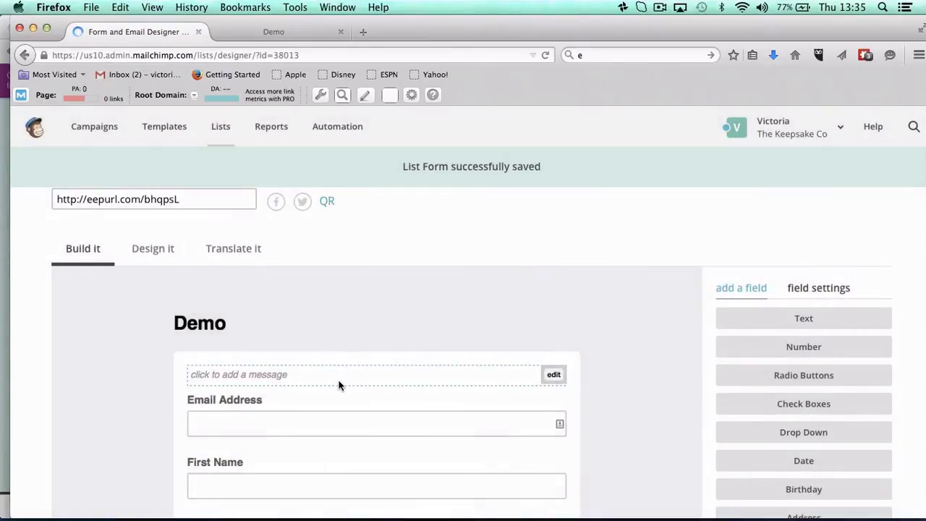
mouse_move(286, 341)
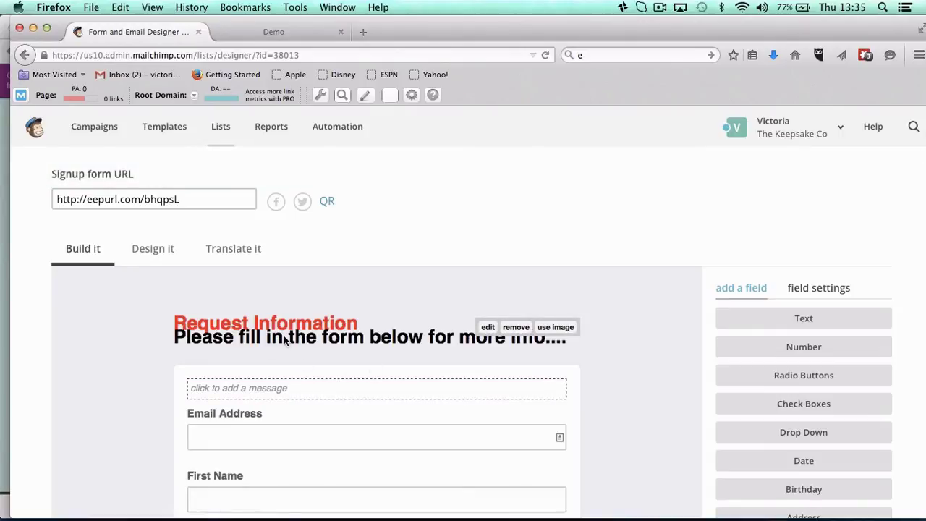
click(222, 388)
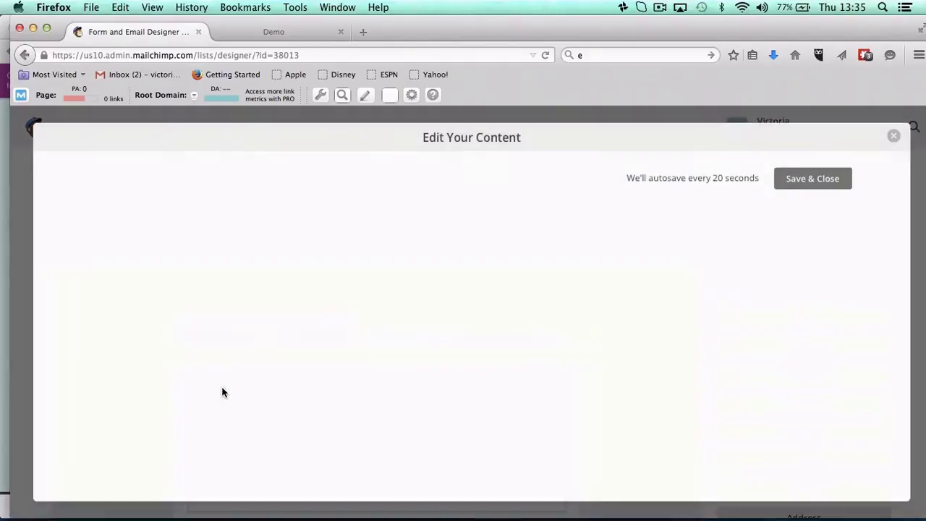
text(Please fill in f)
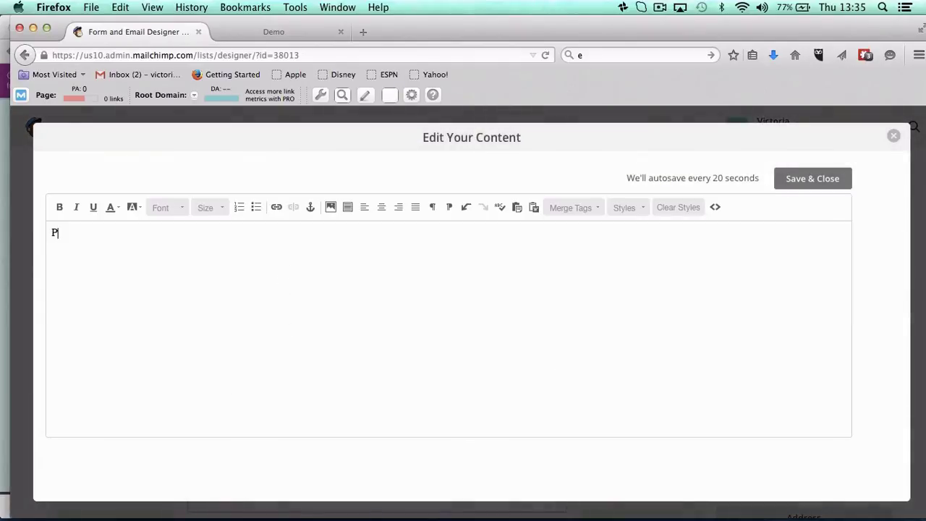
text(orm below)
click(839, 178)
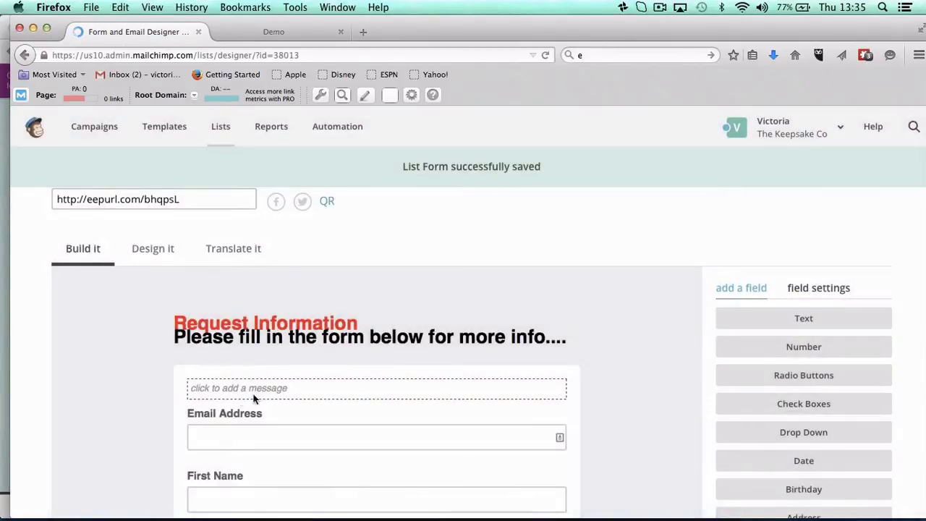
scroll(334, 392, down, 3)
scroll(334, 392, up, 4)
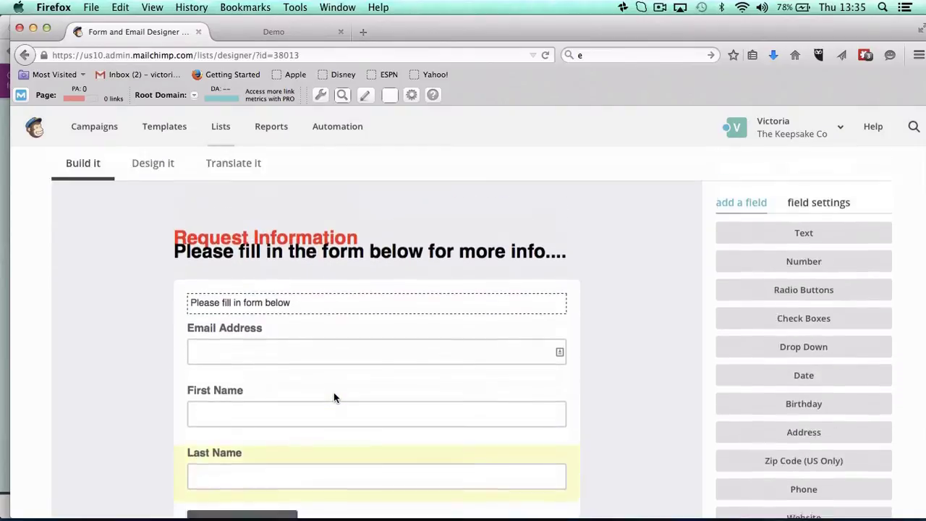
Step: In the design settings, change the page background colour from #eeeeee to blue #114ee9
click(152, 292)
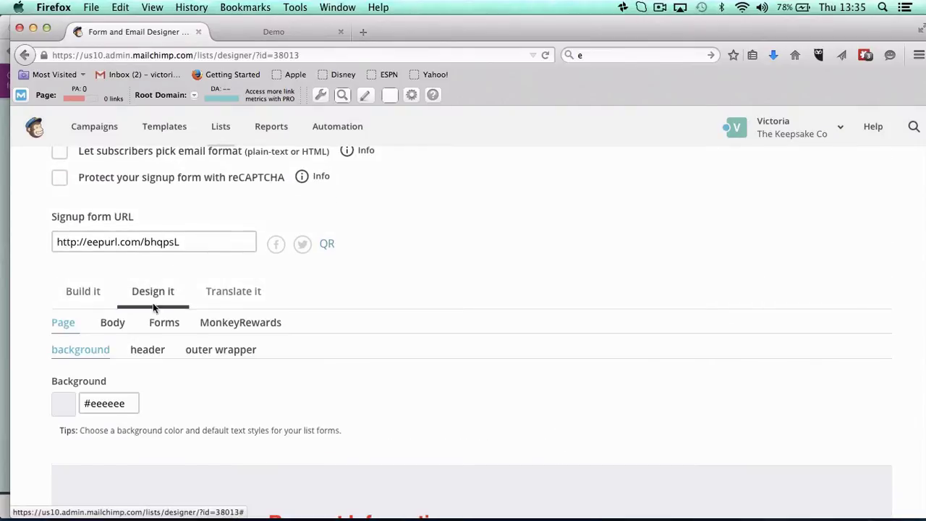
scroll(181, 394, down, 2)
scroll(181, 394, down, 2)
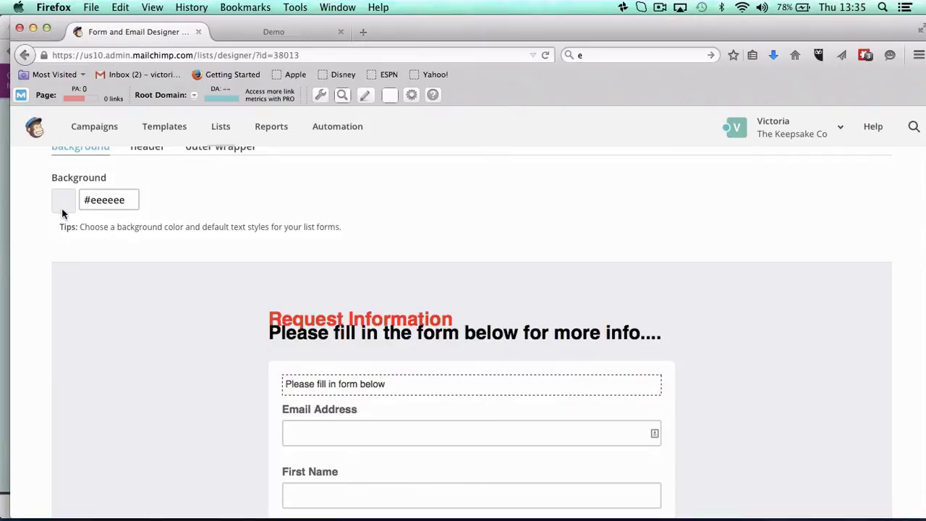
click(110, 206)
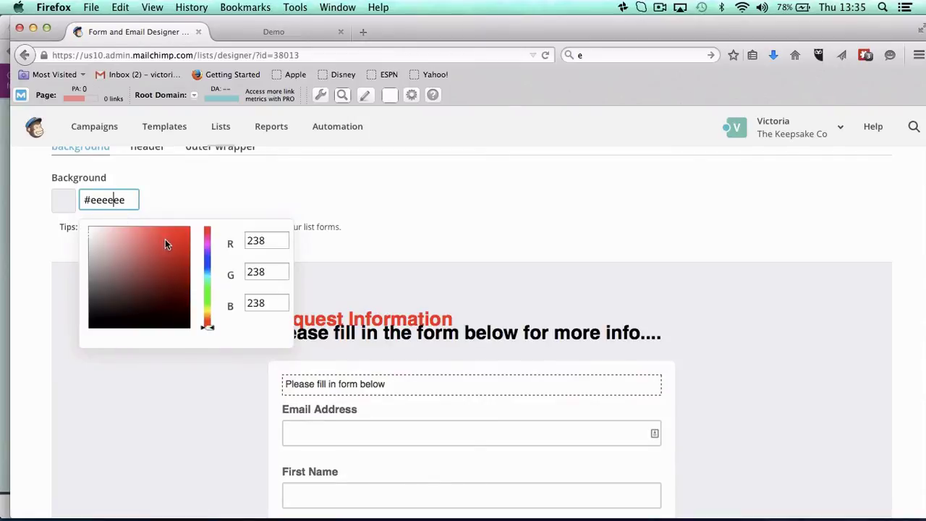
click(182, 234)
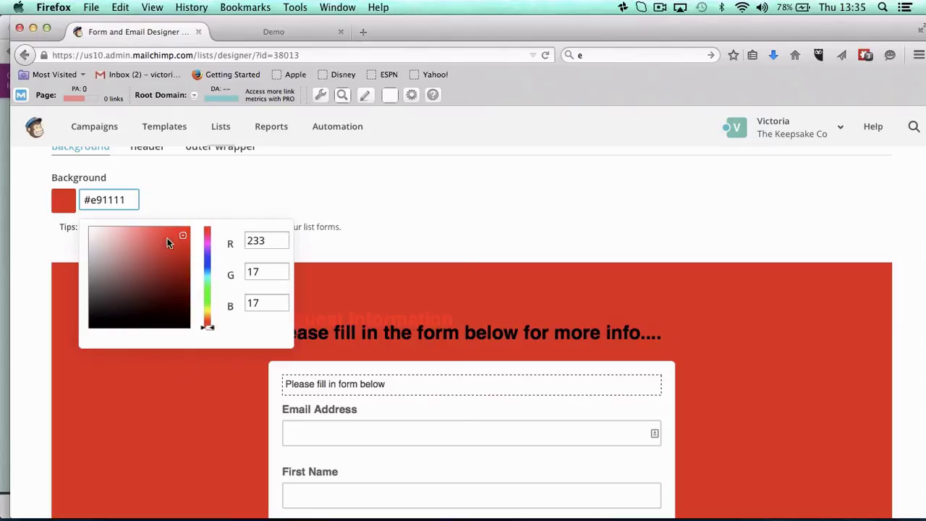
drag(208, 326, 208, 265)
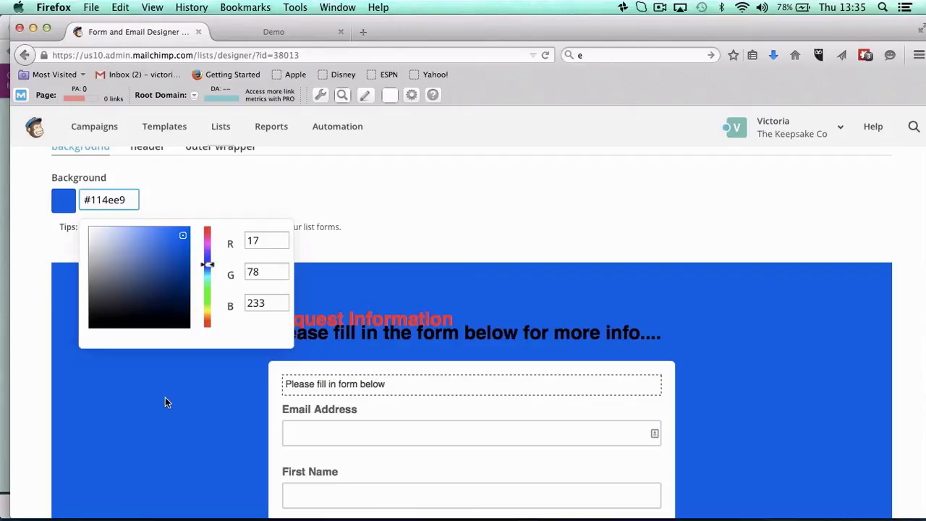
click(161, 398)
click(118, 201)
mouse_move(566, 323)
scroll(347, 265, up, 2)
scroll(346, 265, up, 1)
scroll(341, 254, down, 1)
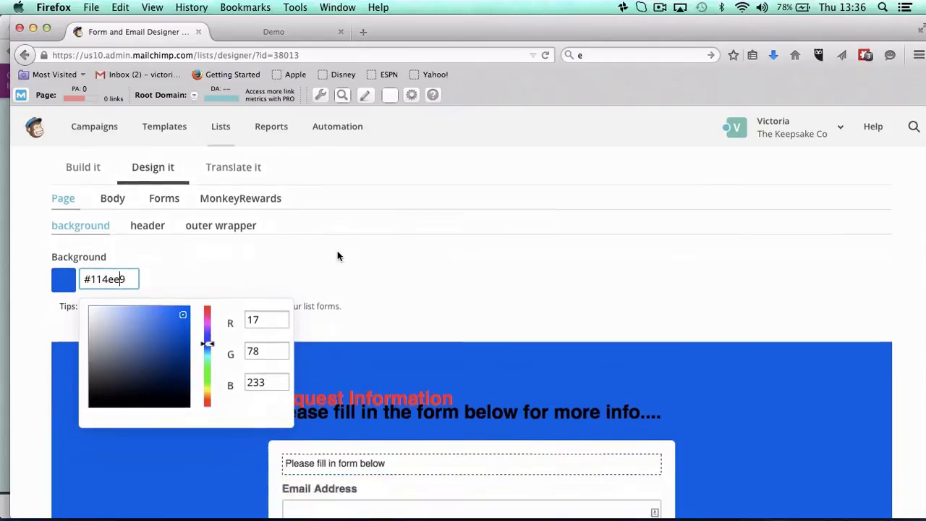
scroll(338, 254, down, 5)
scroll(337, 256, up, 5)
Step: Change the button wording 'Subscribe to list' to 'Claim my free gift' and save the translation settings
click(238, 168)
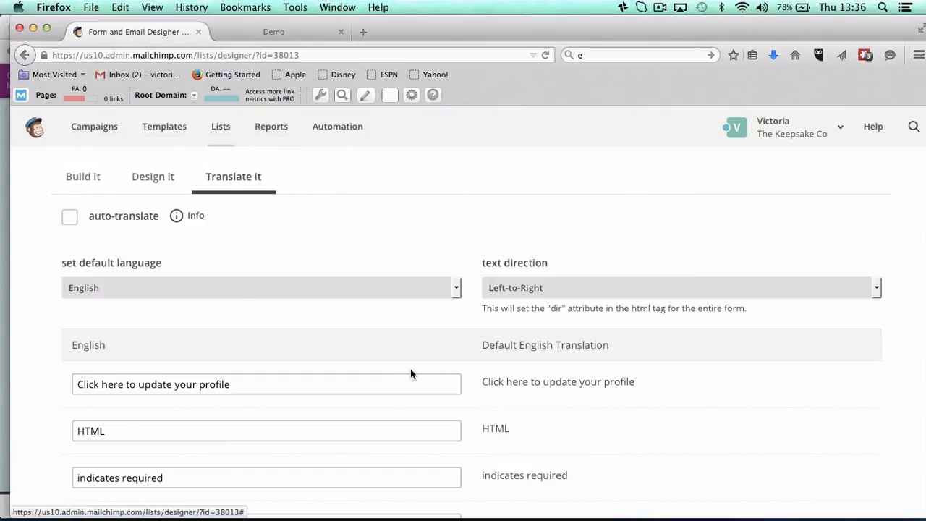
scroll(410, 370, down, 9)
scroll(413, 381, down, 3)
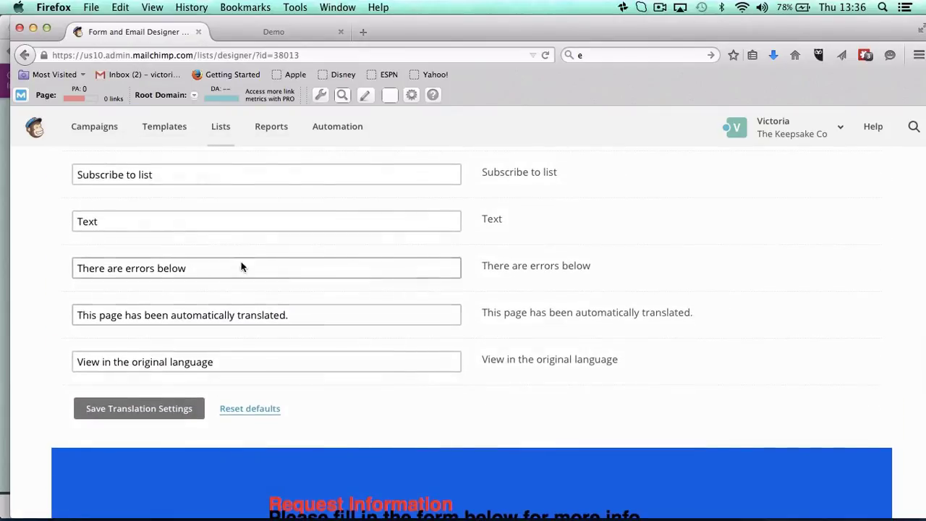
scroll(238, 256, up, 1)
scroll(236, 256, up, 2)
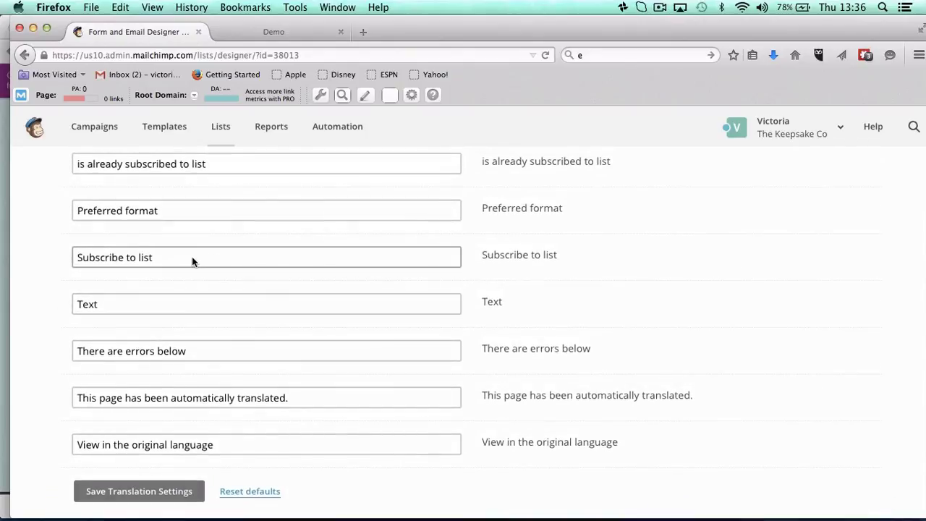
drag(163, 259, 40, 262)
text(Claim my free gift)
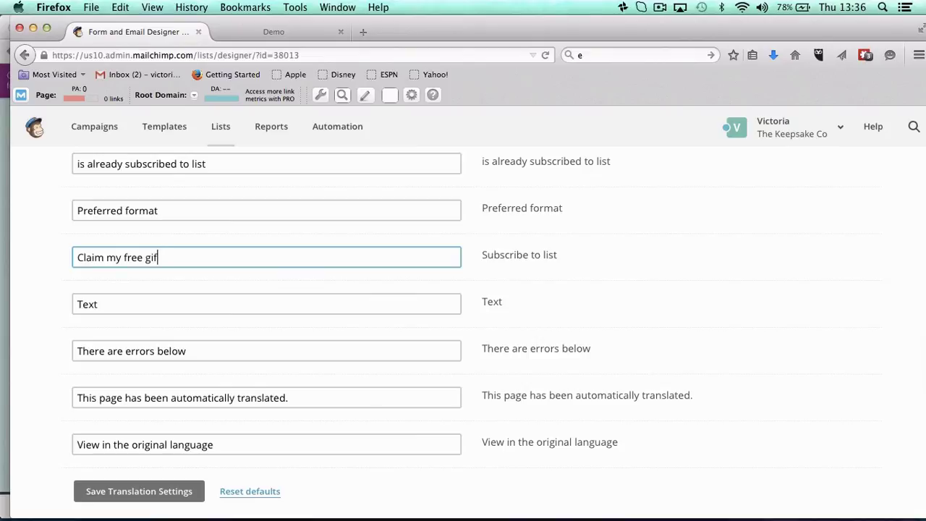
click(145, 492)
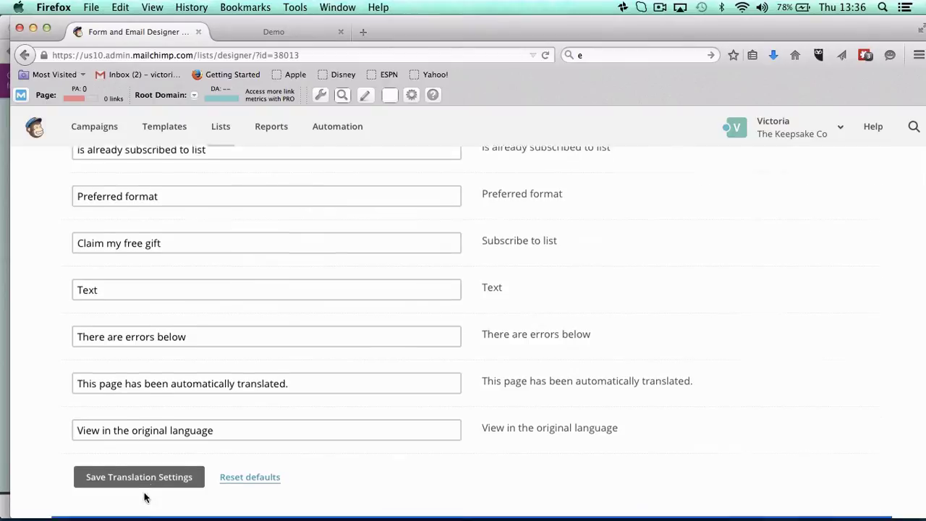
scroll(185, 306, up, 3)
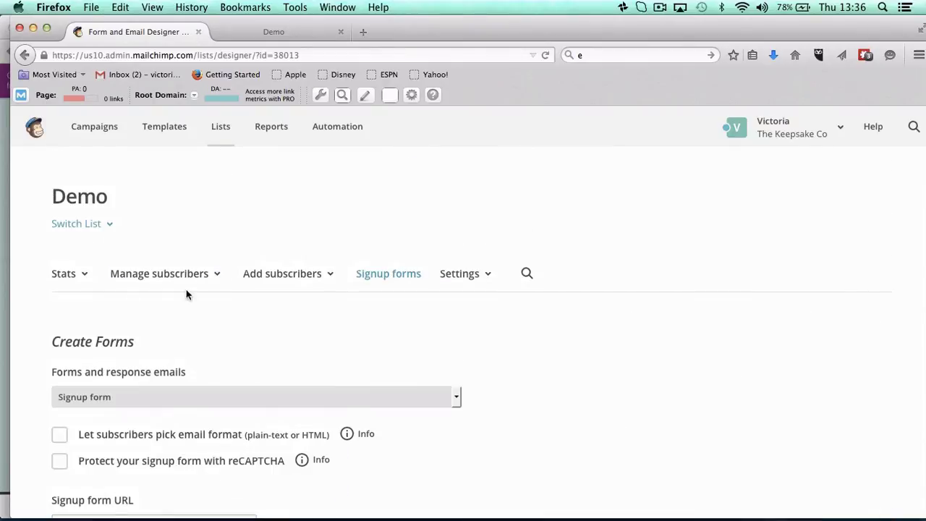
click(364, 272)
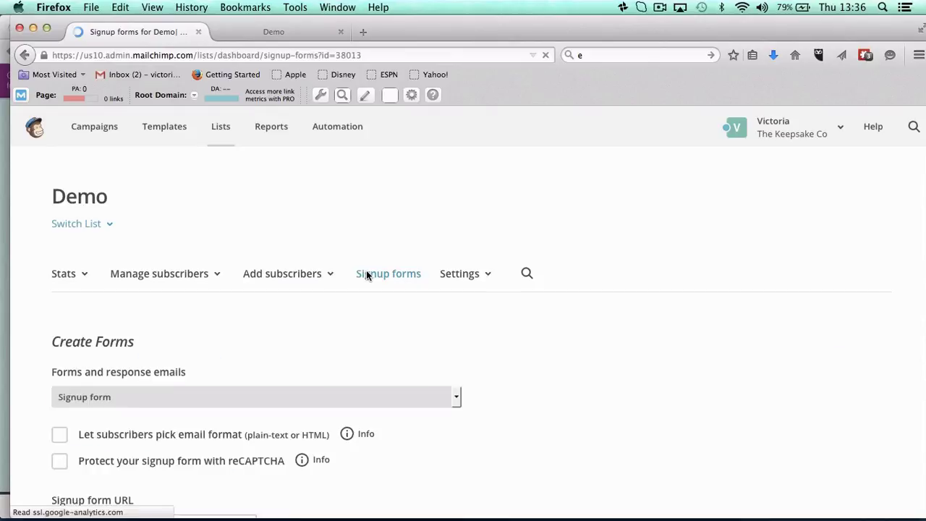
scroll(411, 453, down, 2)
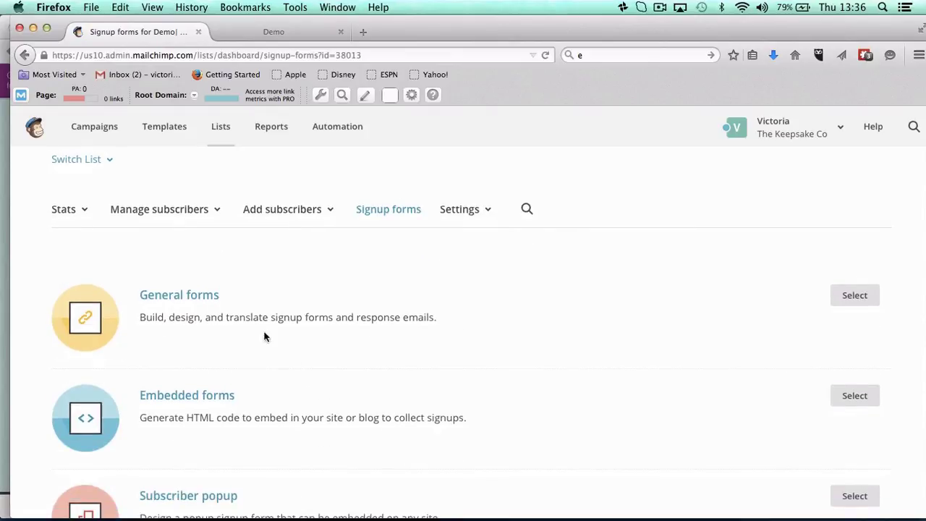
click(209, 296)
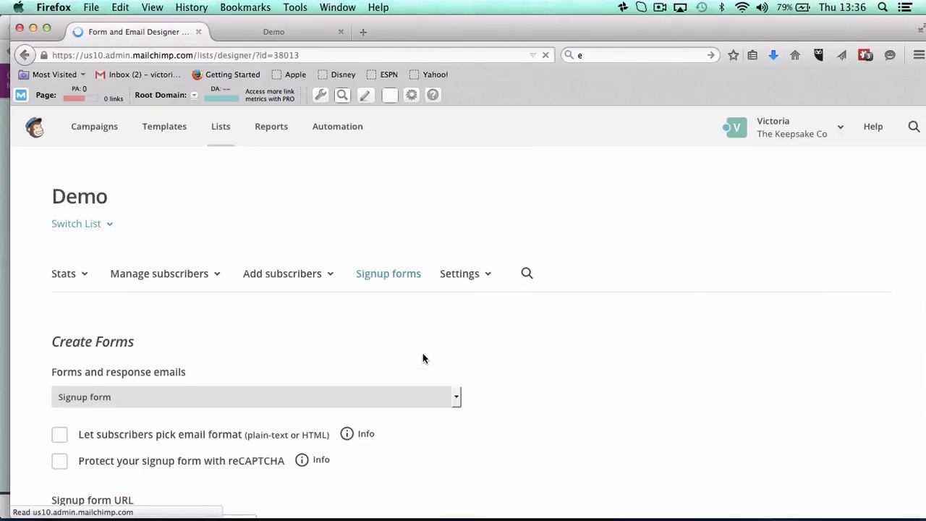
scroll(422, 359, down, 3)
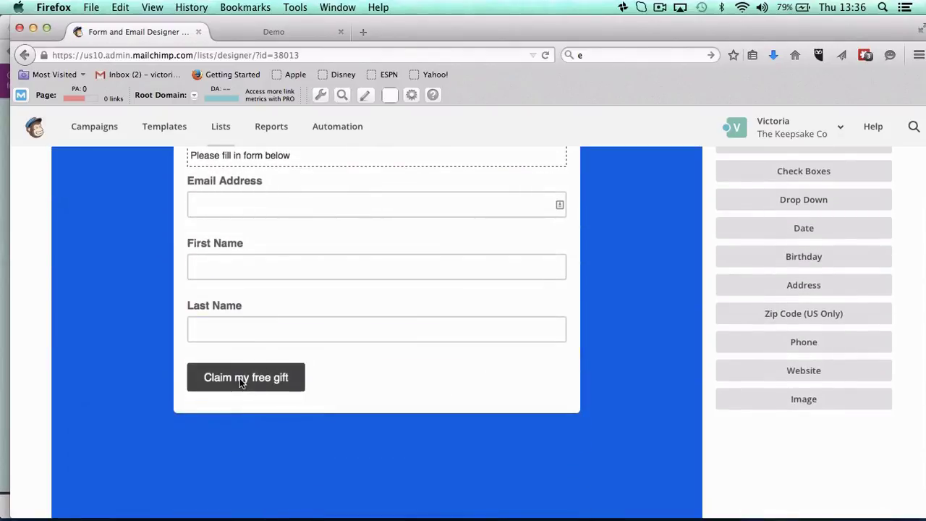
scroll(239, 378, up, 3)
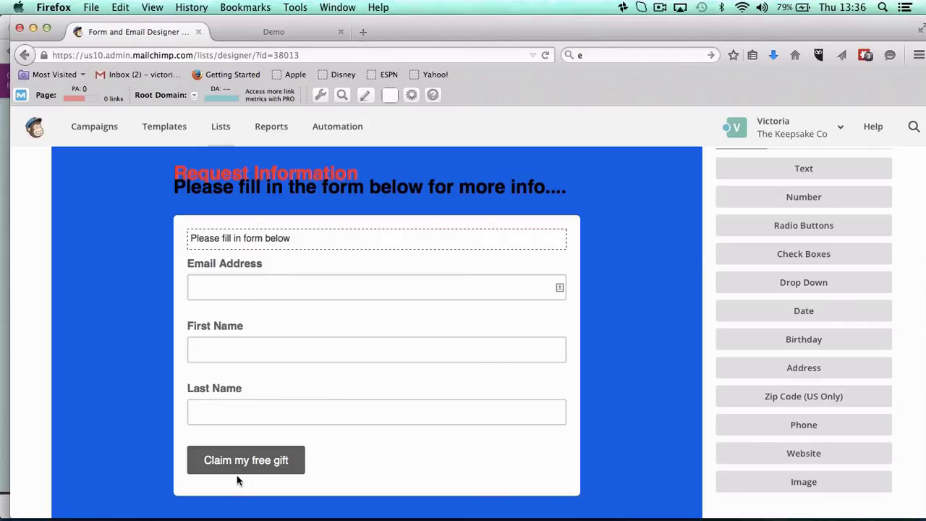
scroll(237, 475, down, 3)
scroll(237, 475, up, 2)
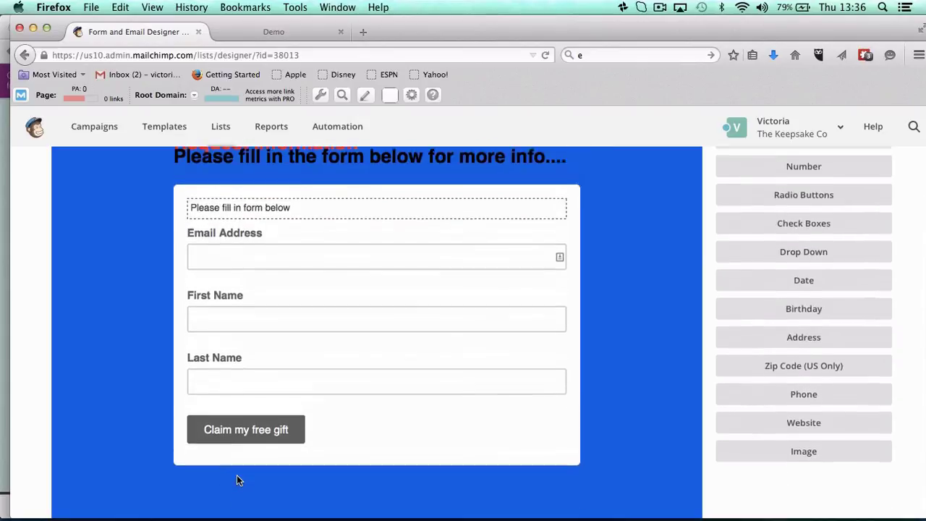
scroll(236, 474, up, 4)
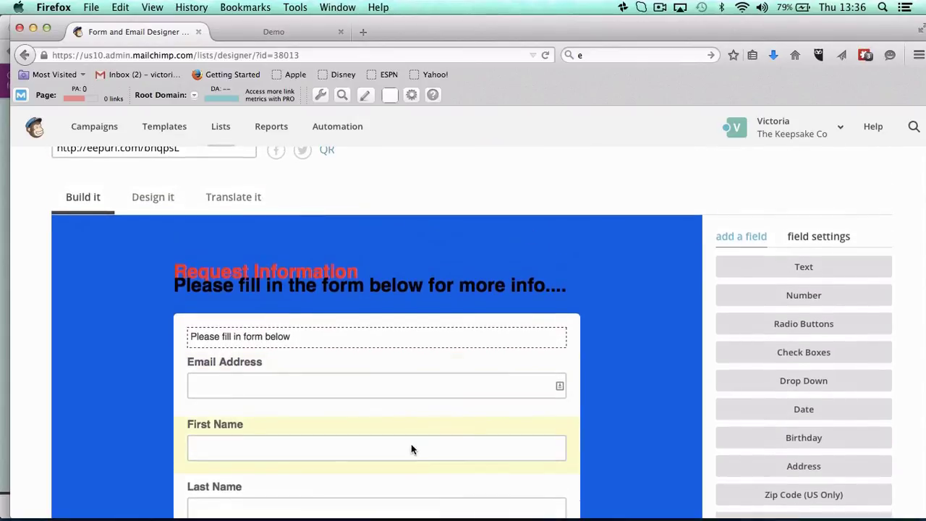
scroll(413, 354, up, 5)
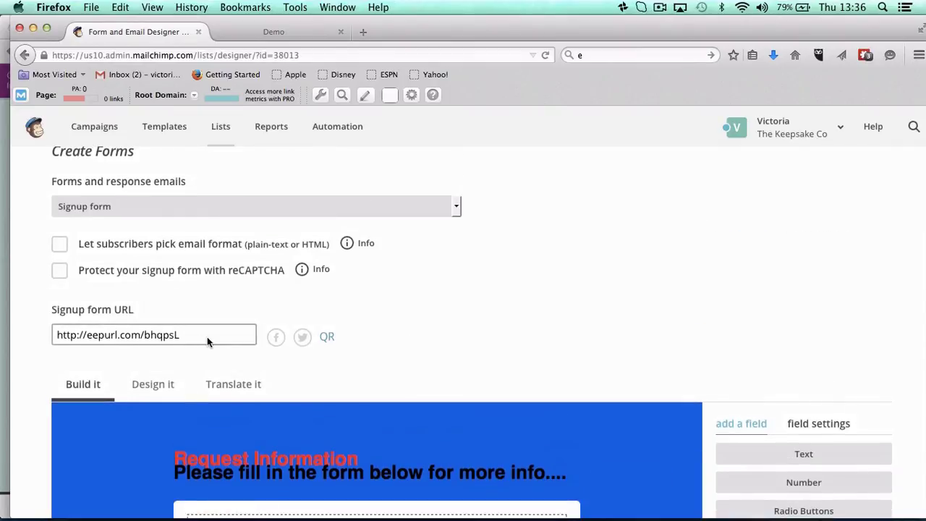
drag(218, 336, 51, 336)
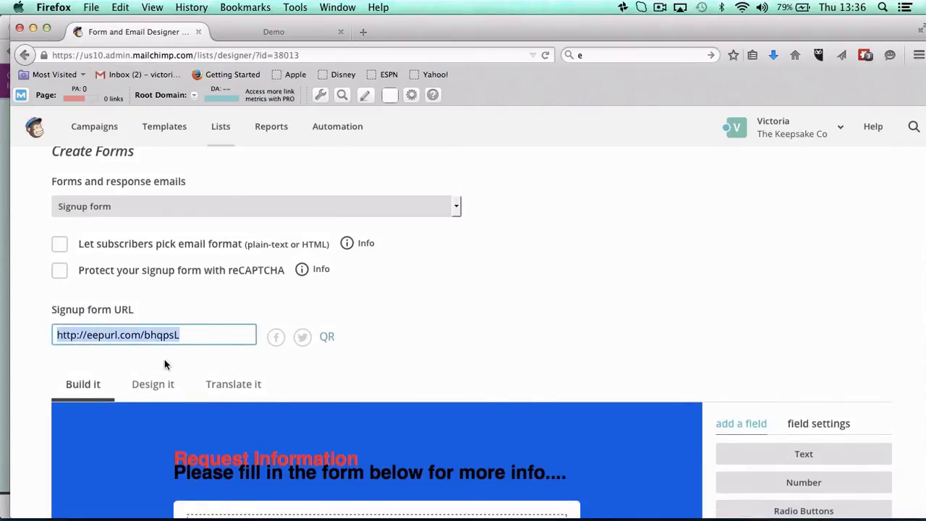
scroll(192, 370, up, 4)
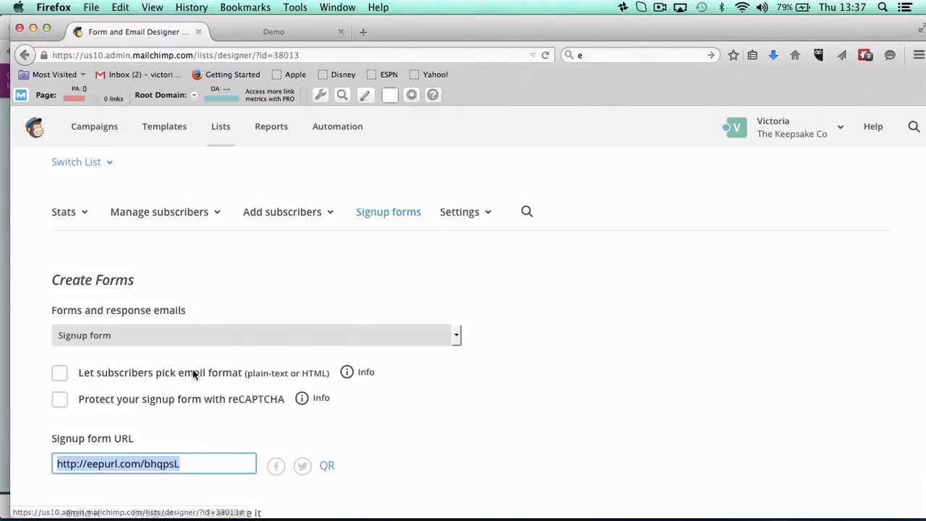